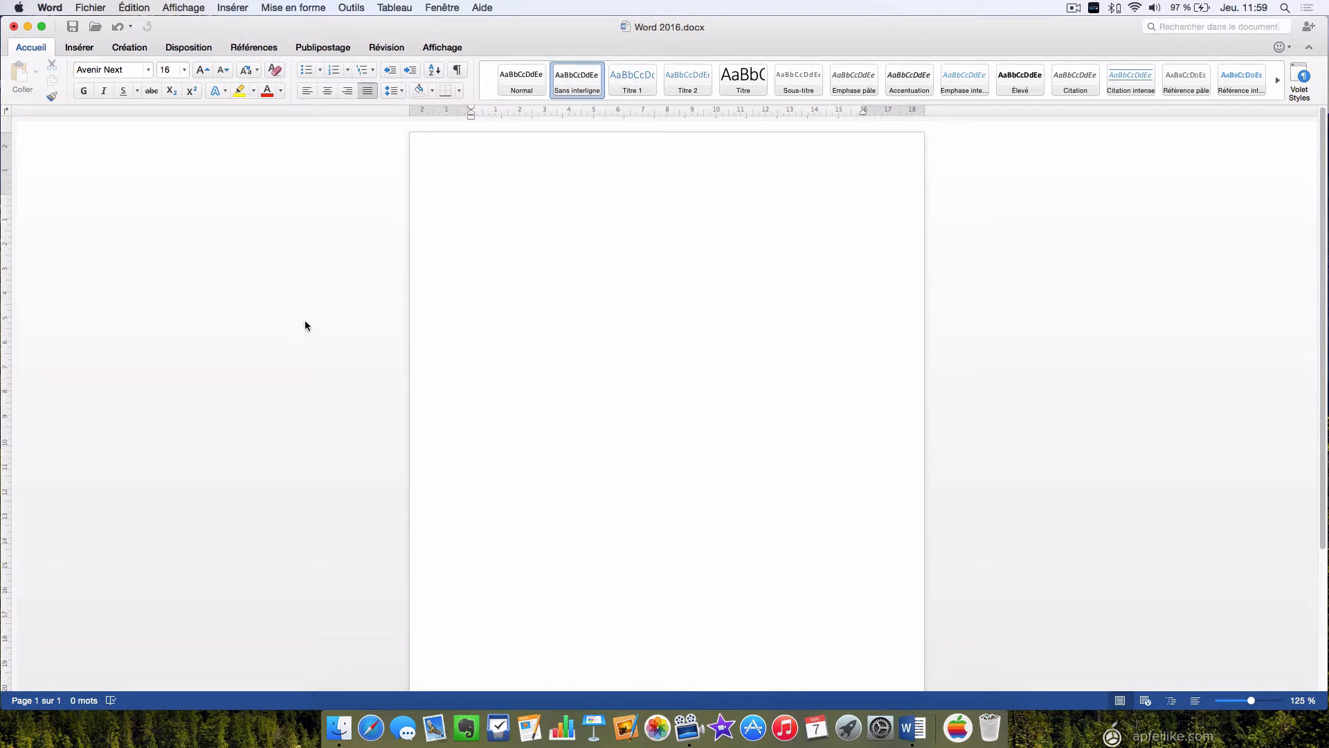
pyautogui.click(76, 48)
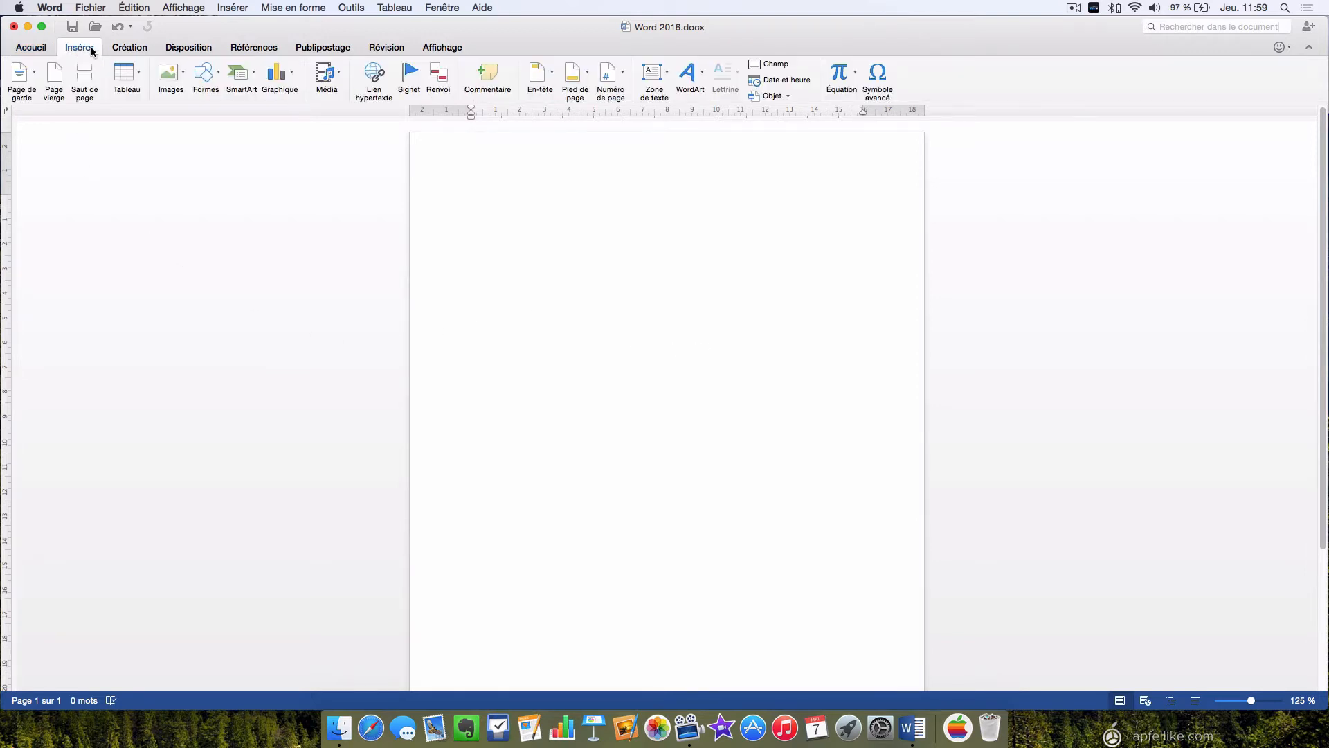
pyautogui.click(206, 73)
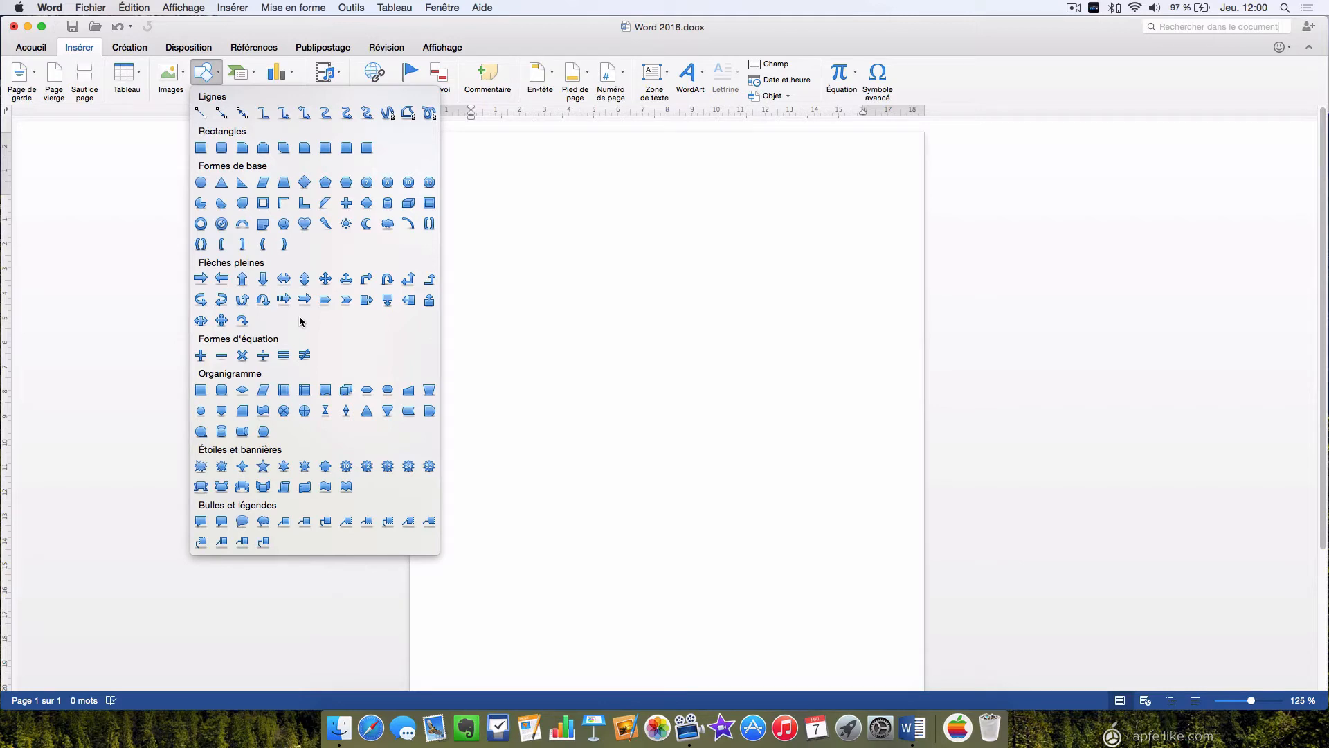
pyautogui.click(543, 304)
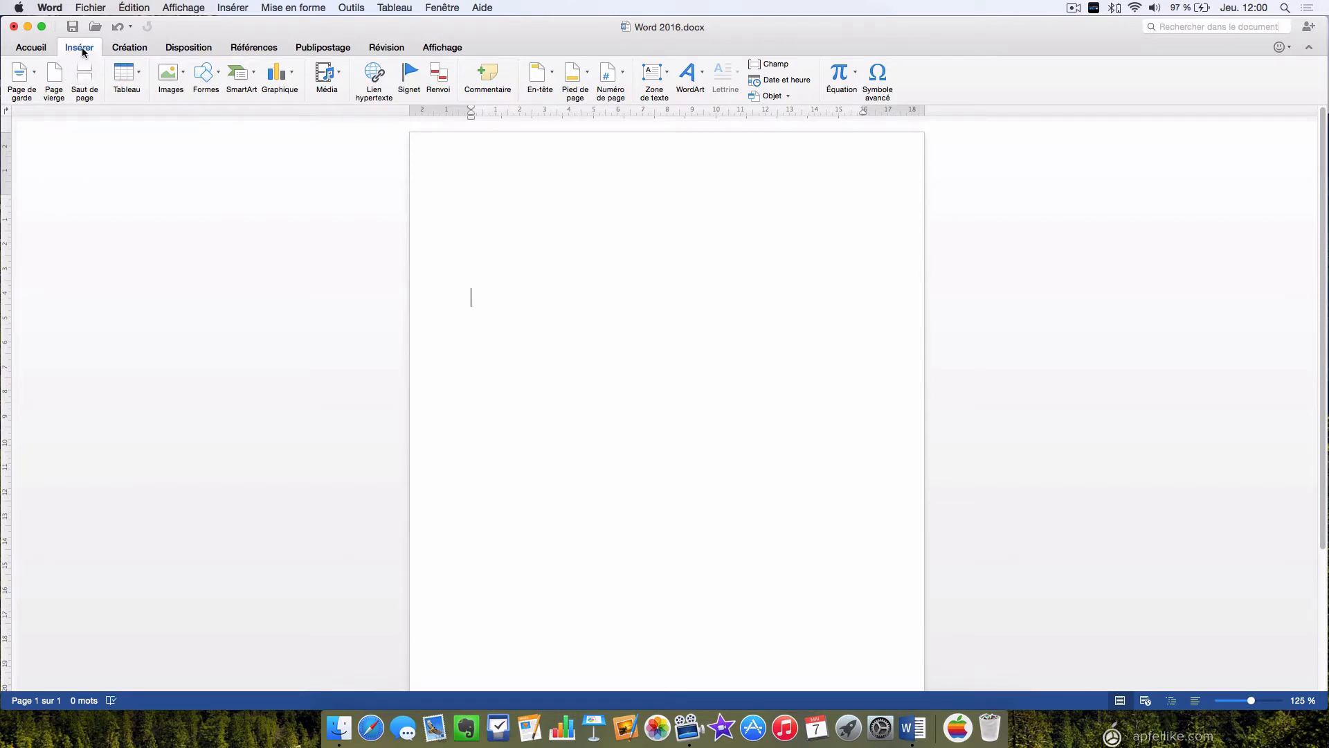
# Draw a closed four-sided freeform shape about 7.4 cm wide and 3.1 cm high in the page's upper part, and delete it.
pyautogui.click(215, 71)
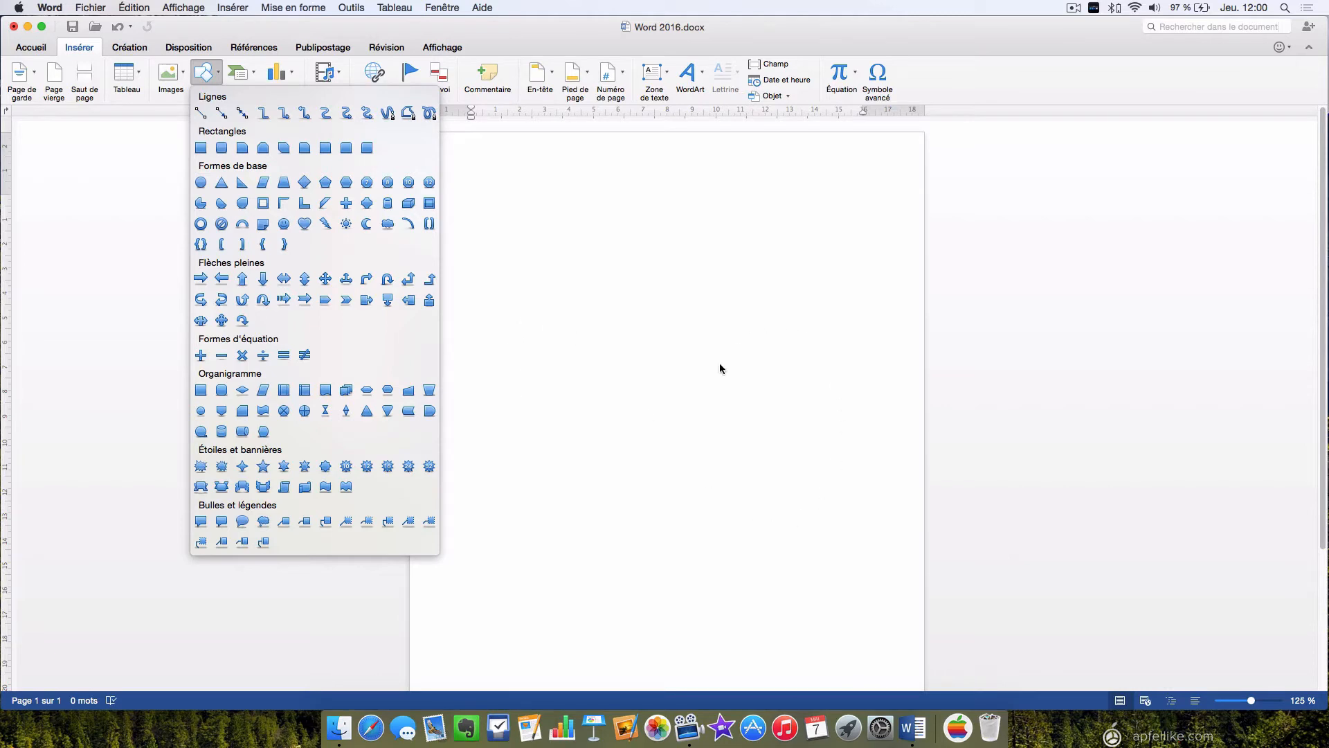
pyautogui.click(408, 114)
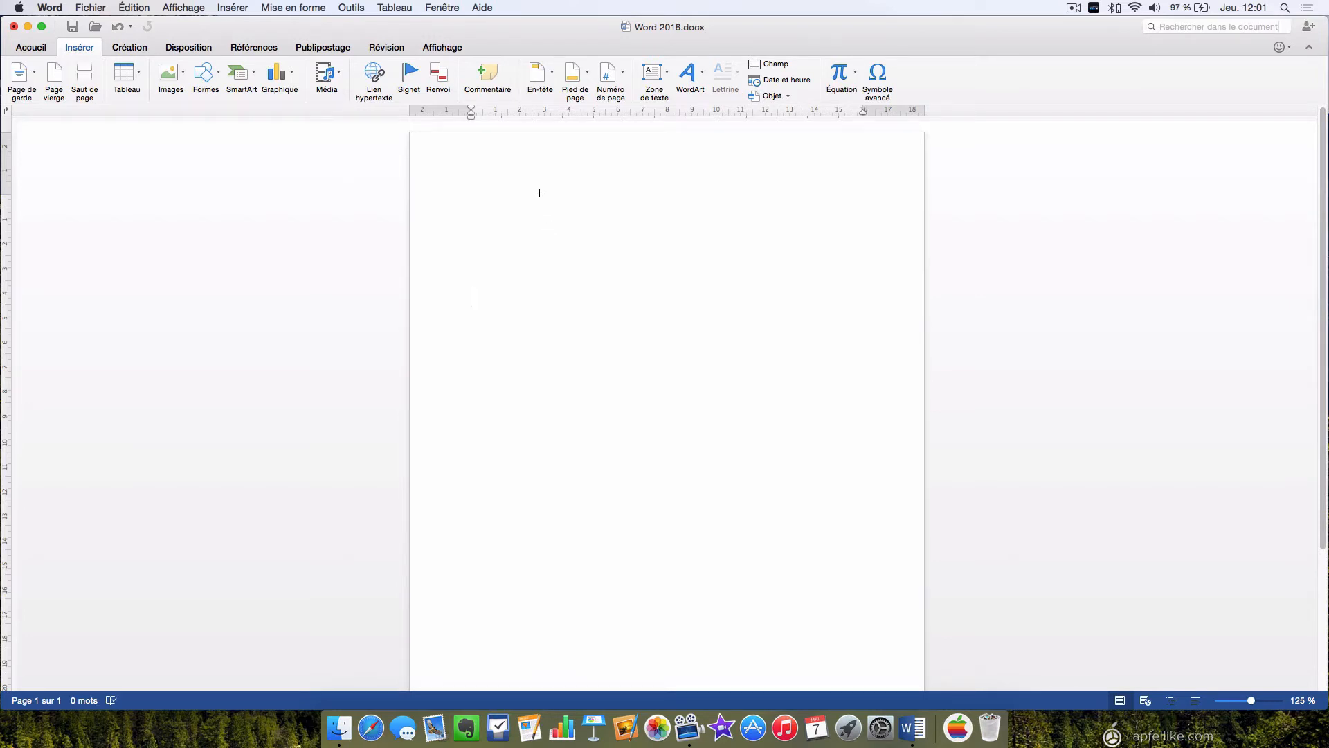
pyautogui.moveTo(540, 192)
pyautogui.mouseDown()
pyautogui.moveTo(539, 266)
pyautogui.moveTo(720, 267)
pyautogui.moveTo(720, 195)
pyautogui.moveTo(540, 191)
pyautogui.mouseUp()
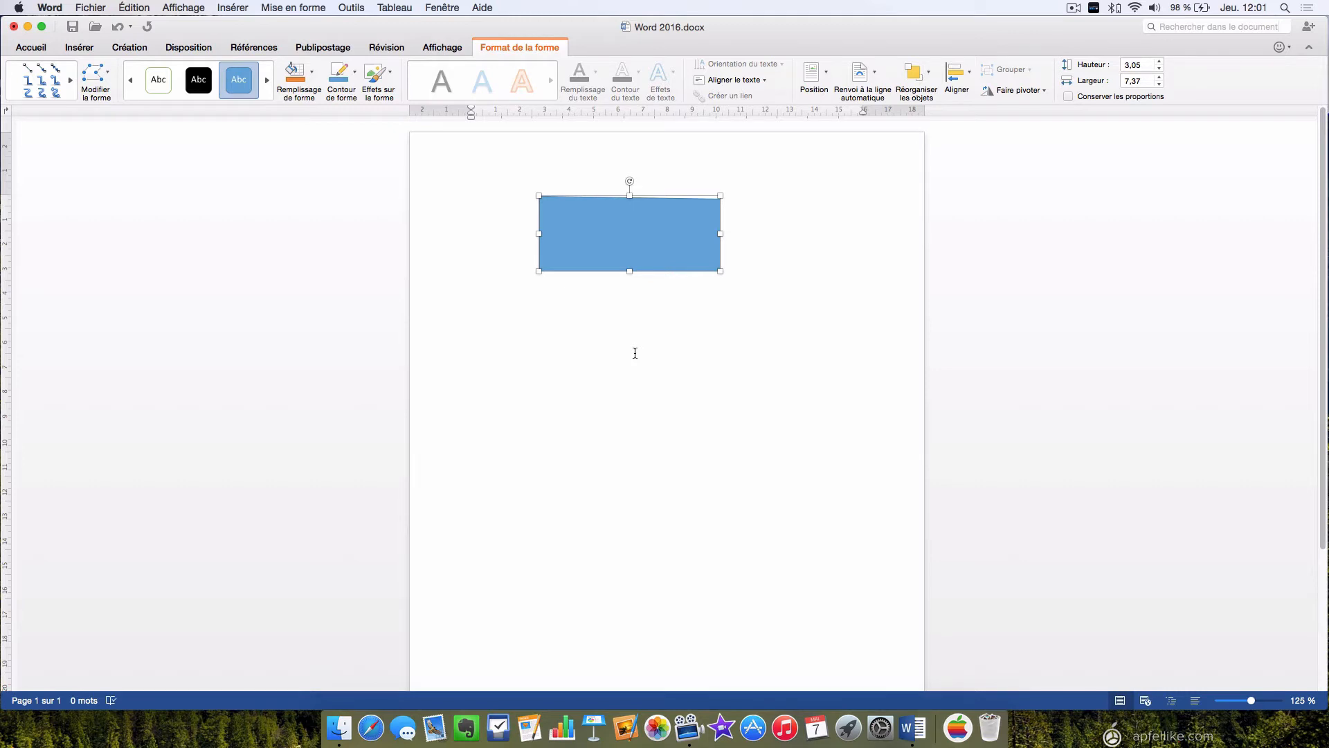
pyautogui.press('BackSpace')
# Draw a closed zigzag freeform polygon about 9.4 cm wide and 7 cm high in the page's upper half, and delete it.
pyautogui.click(88, 52)
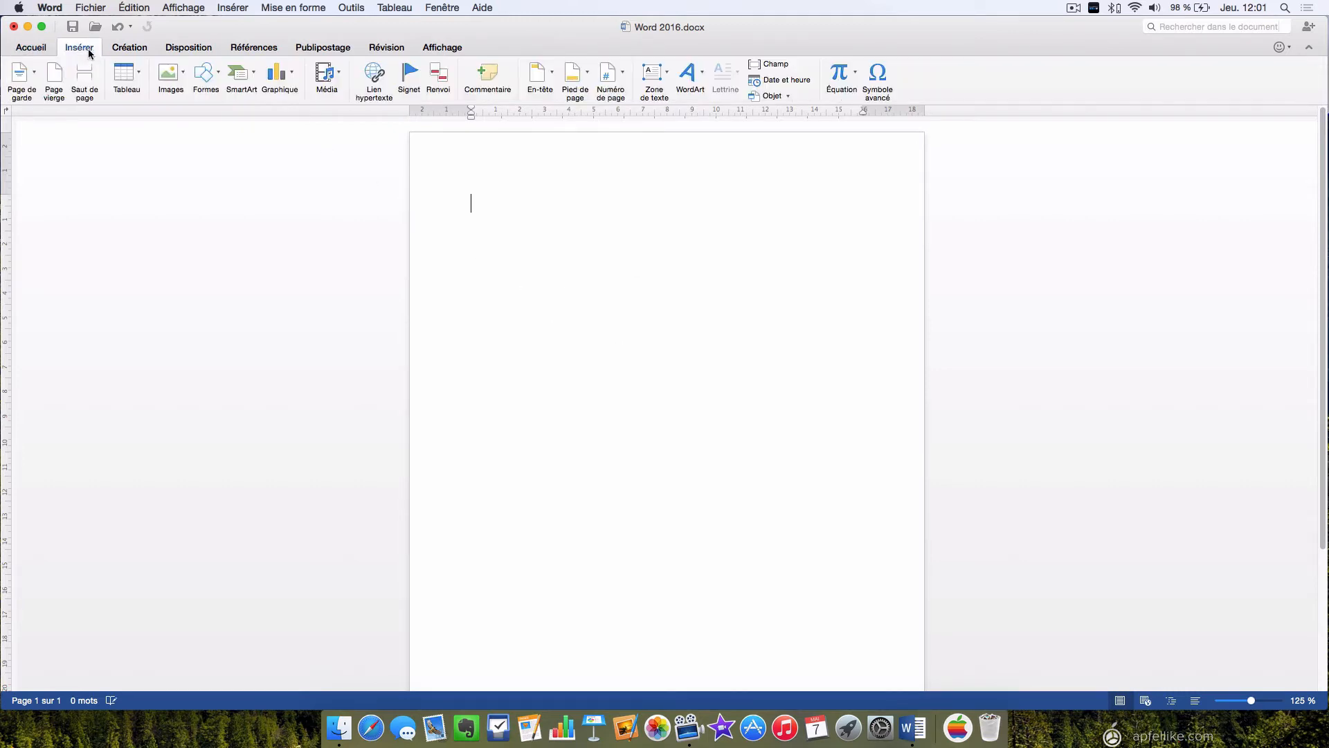
pyautogui.click(205, 71)
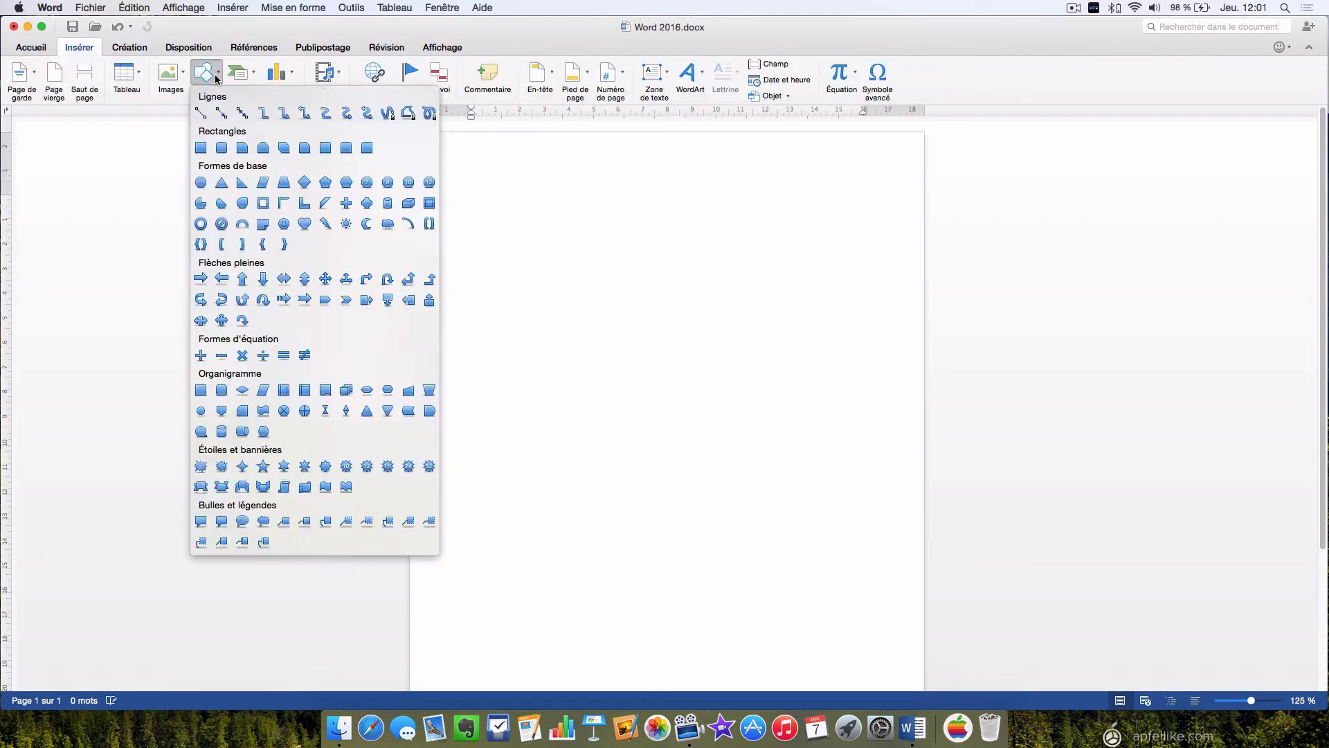
pyautogui.click(412, 114)
pyautogui.click(635, 232)
pyautogui.click(725, 222)
pyautogui.click(734, 282)
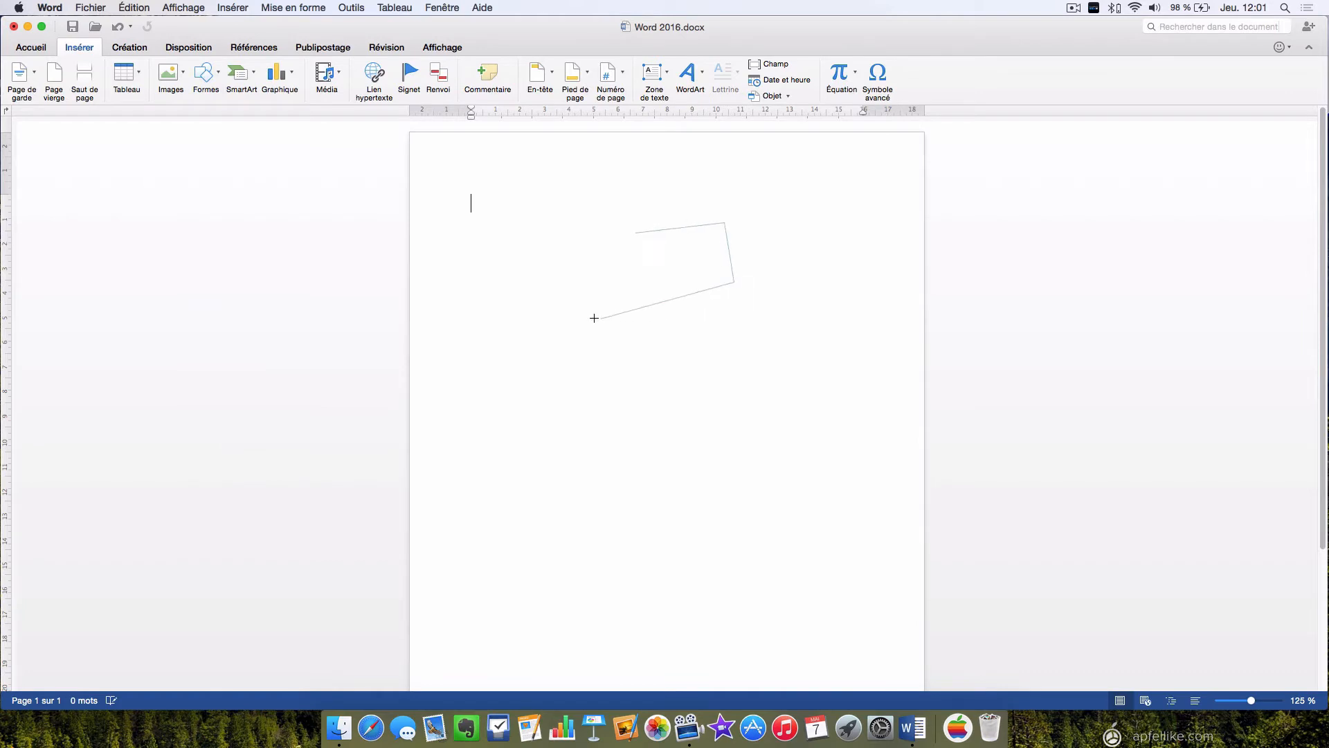
pyautogui.click(594, 318)
pyautogui.click(628, 369)
pyautogui.click(504, 394)
pyautogui.click(512, 293)
pyautogui.click(632, 289)
pyautogui.click(556, 245)
pyautogui.click(634, 233)
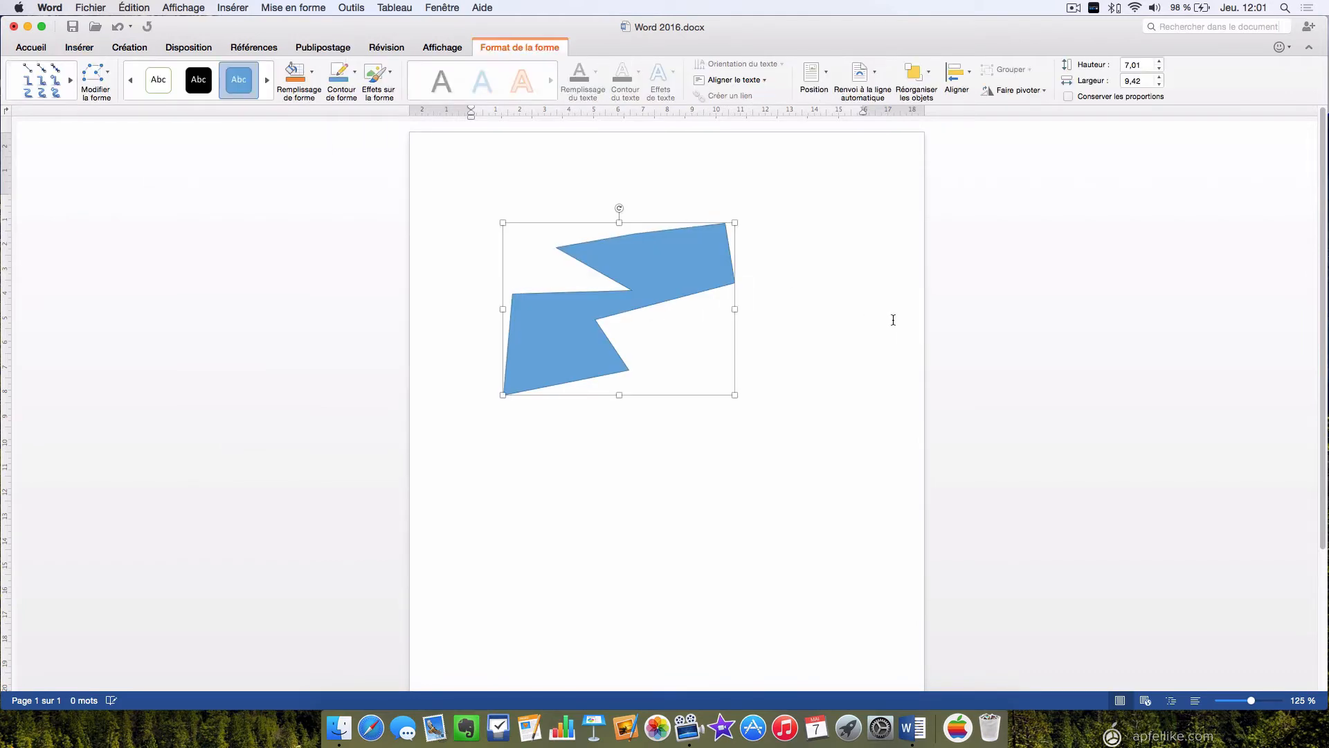
pyautogui.press('BackSpace')
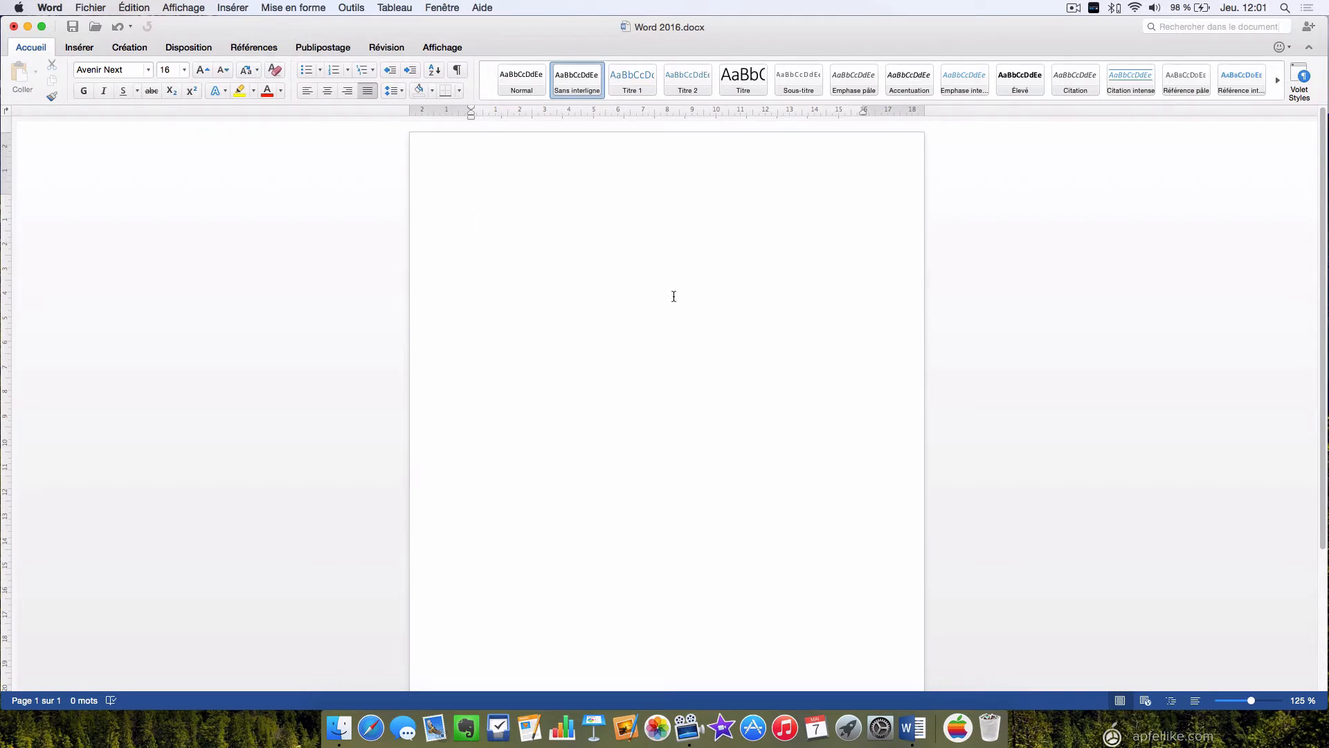
# Draw a rectangle with two snipped same-side corners, about 8.9 cm wide and 5.4 cm high, in the page's upper half.
pyautogui.click(77, 47)
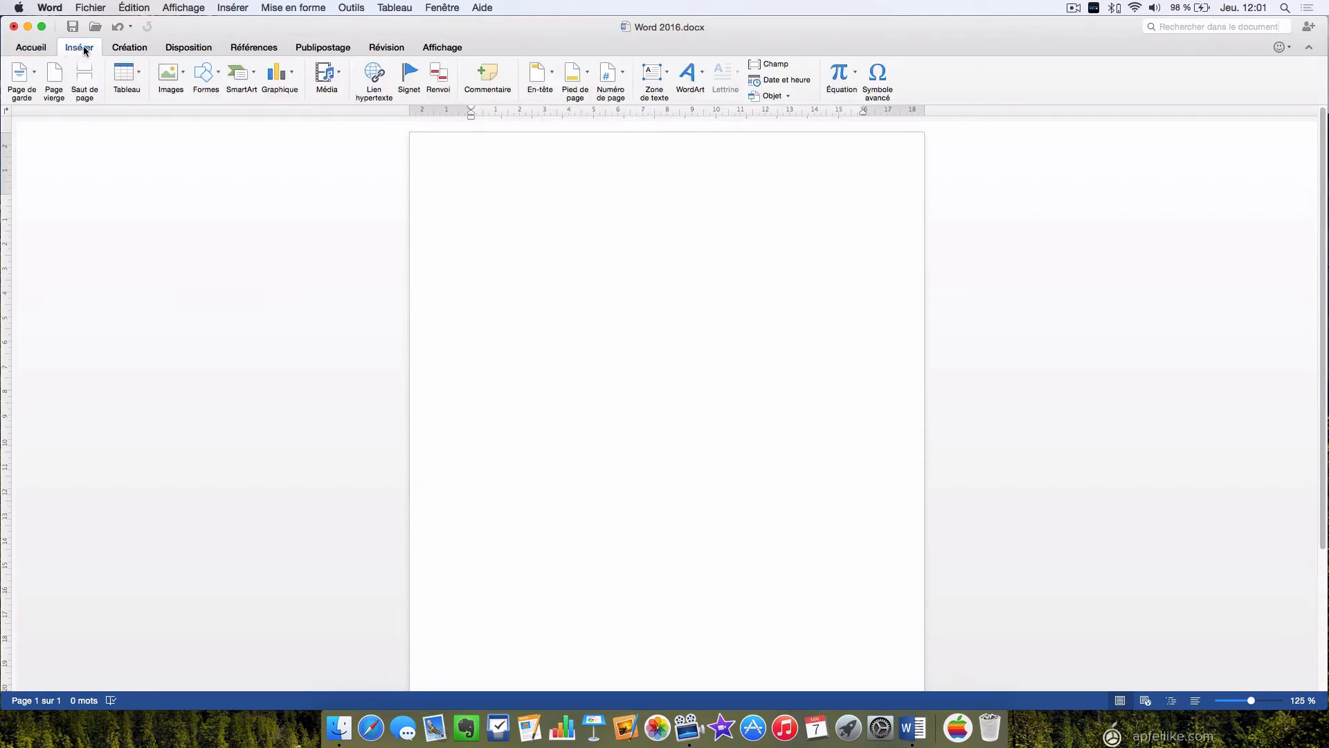
pyautogui.click(205, 72)
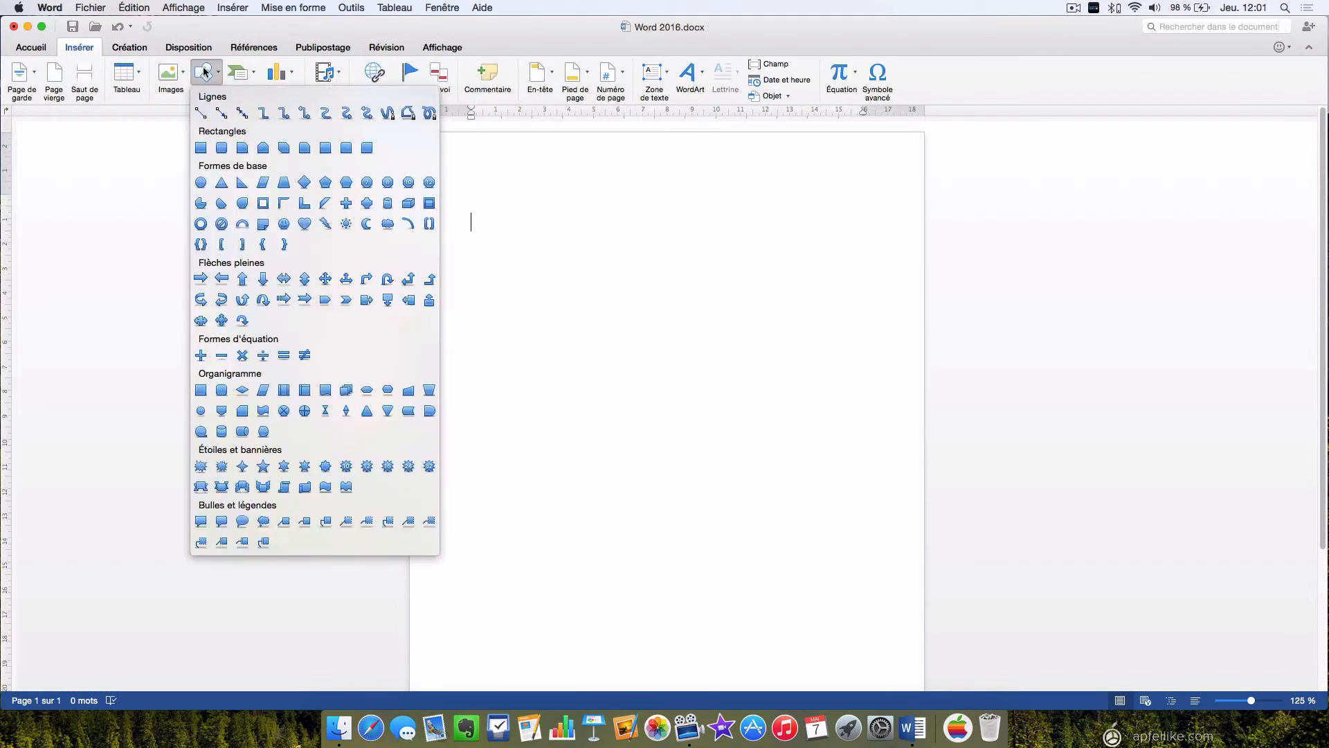
pyautogui.click(261, 148)
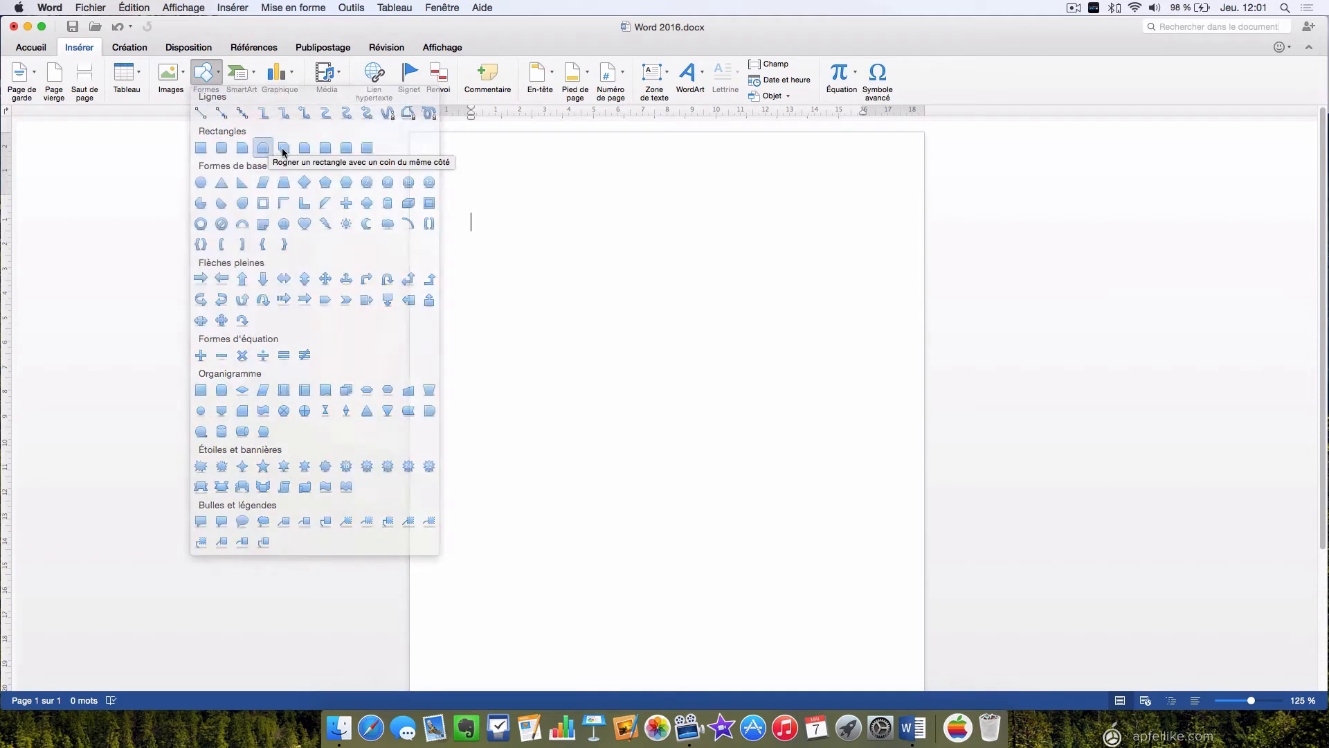
pyautogui.moveTo(561, 219); pyautogui.dragTo(778, 351)
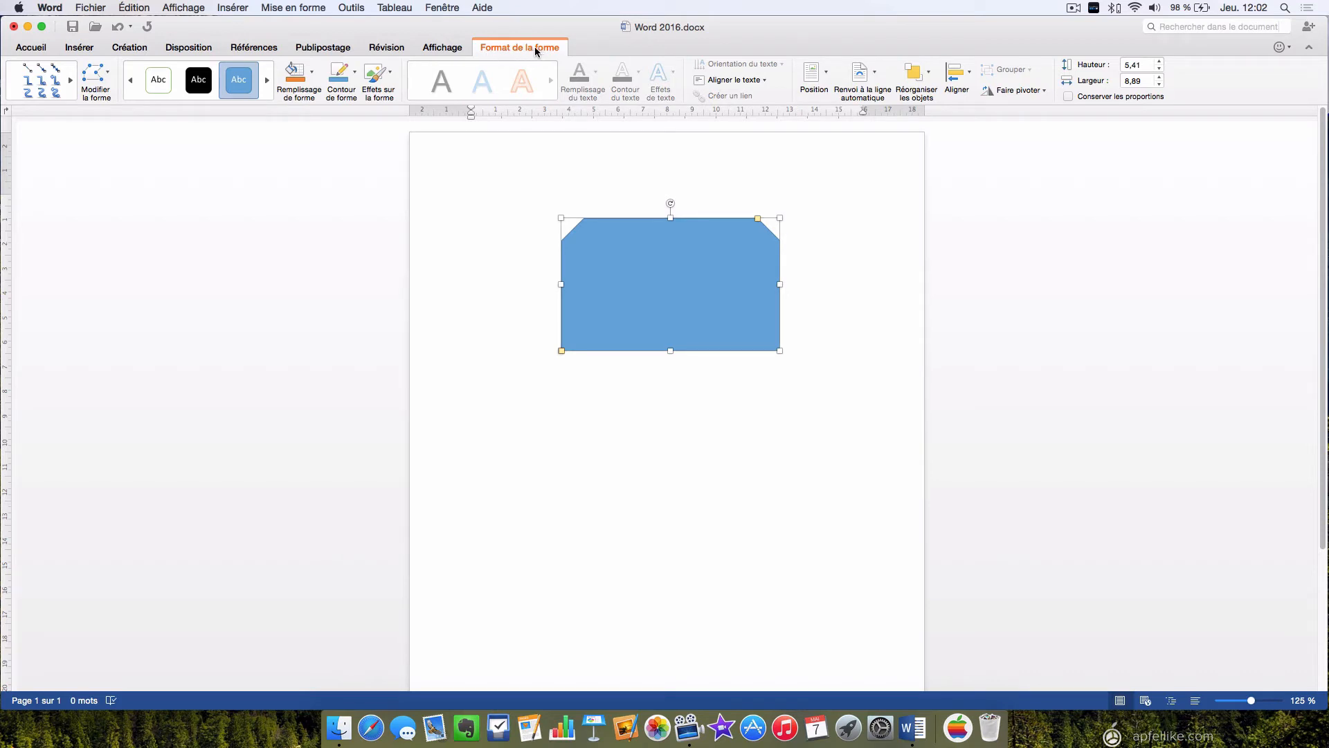
# Edit the shape's points, pulling the bottom edge's middle and the upper-left corner inward, and the left edge's middle and the upper-right corner outward.
pyautogui.click(106, 76)
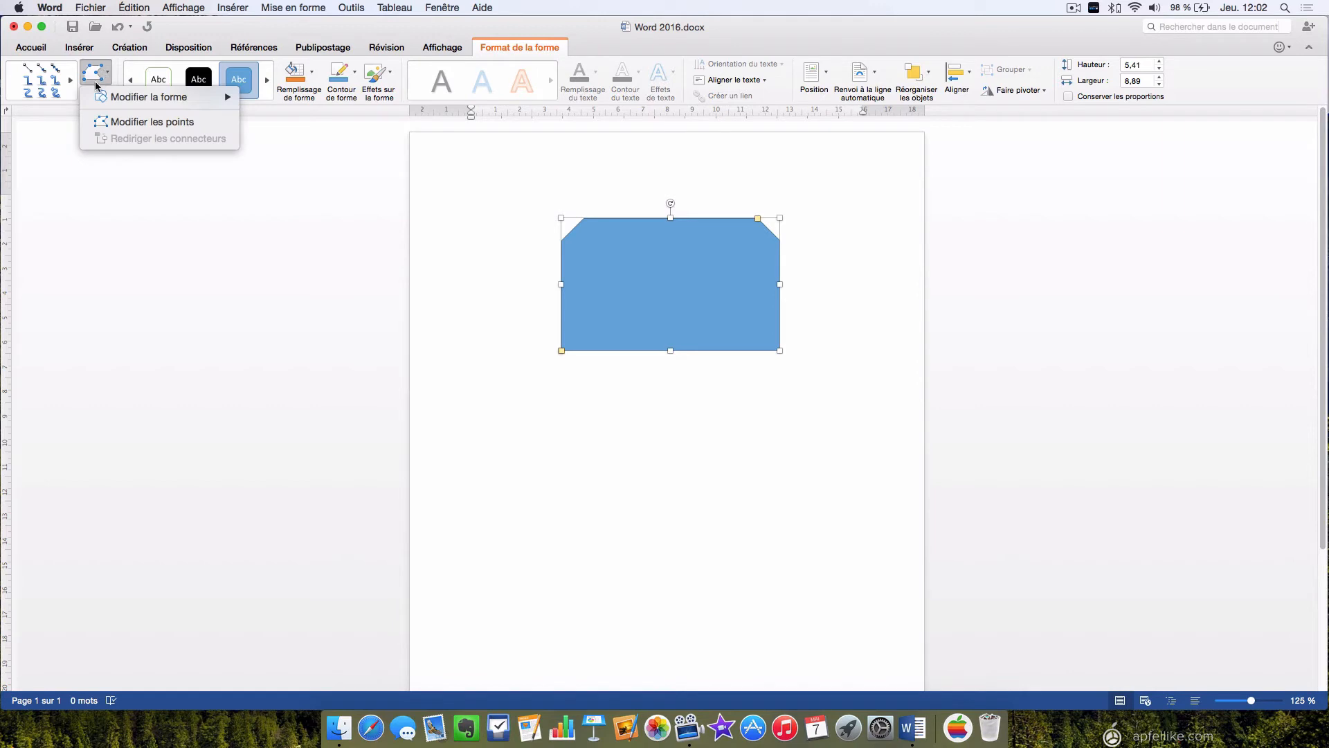
pyautogui.click(147, 123)
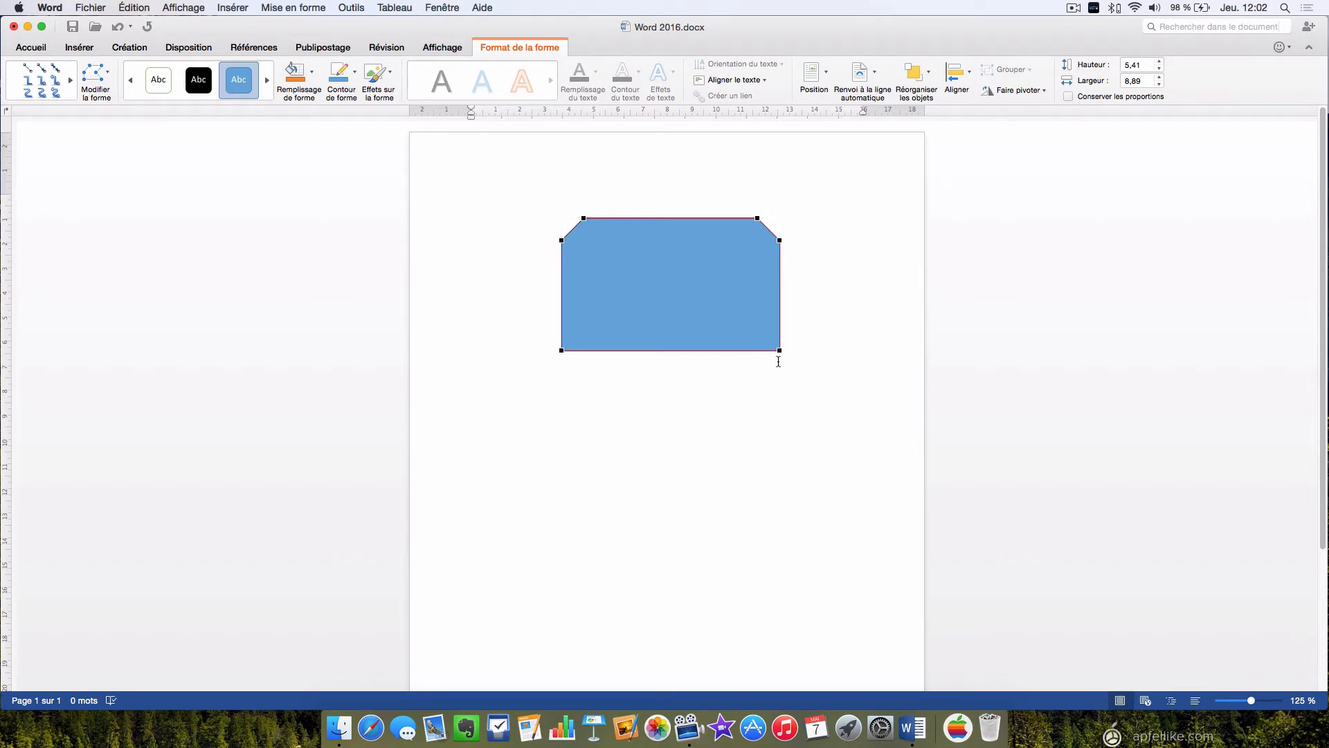
pyautogui.moveTo(779, 350); pyautogui.dragTo(678, 307)
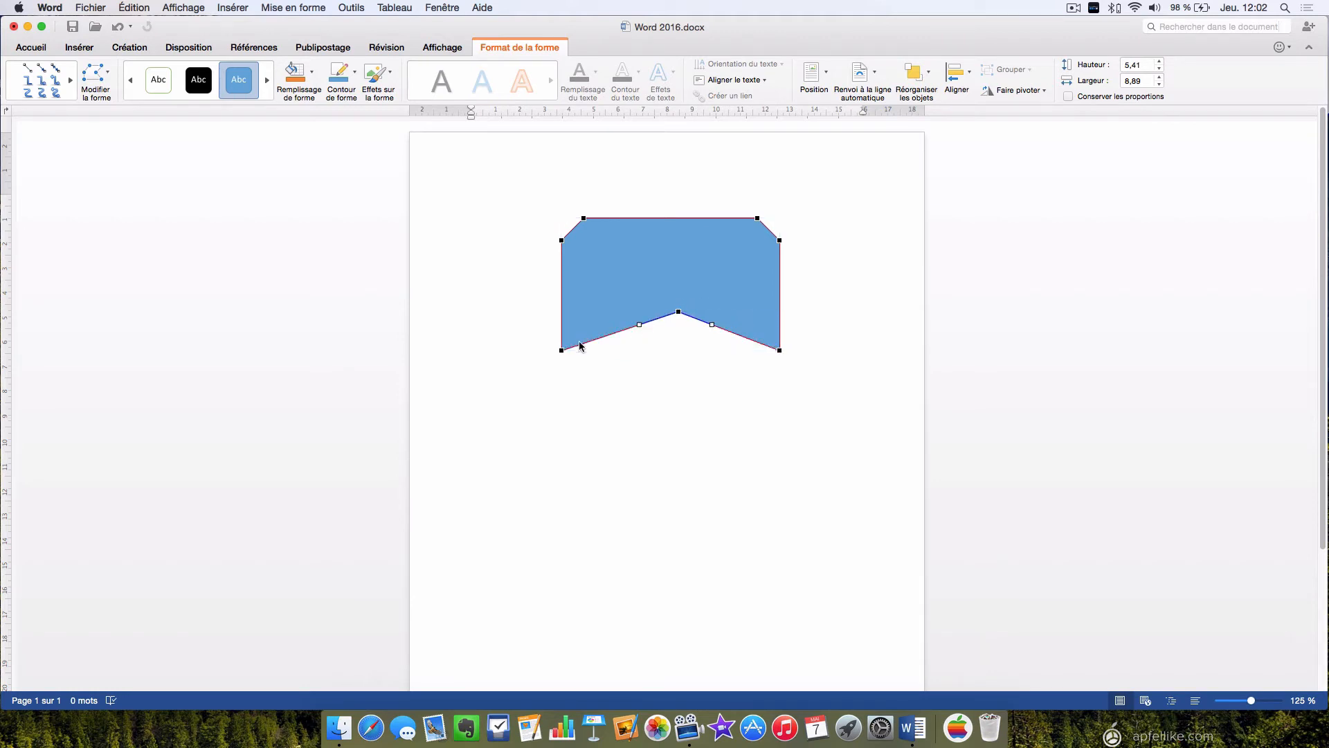
pyautogui.moveTo(561, 350); pyautogui.dragTo(509, 287)
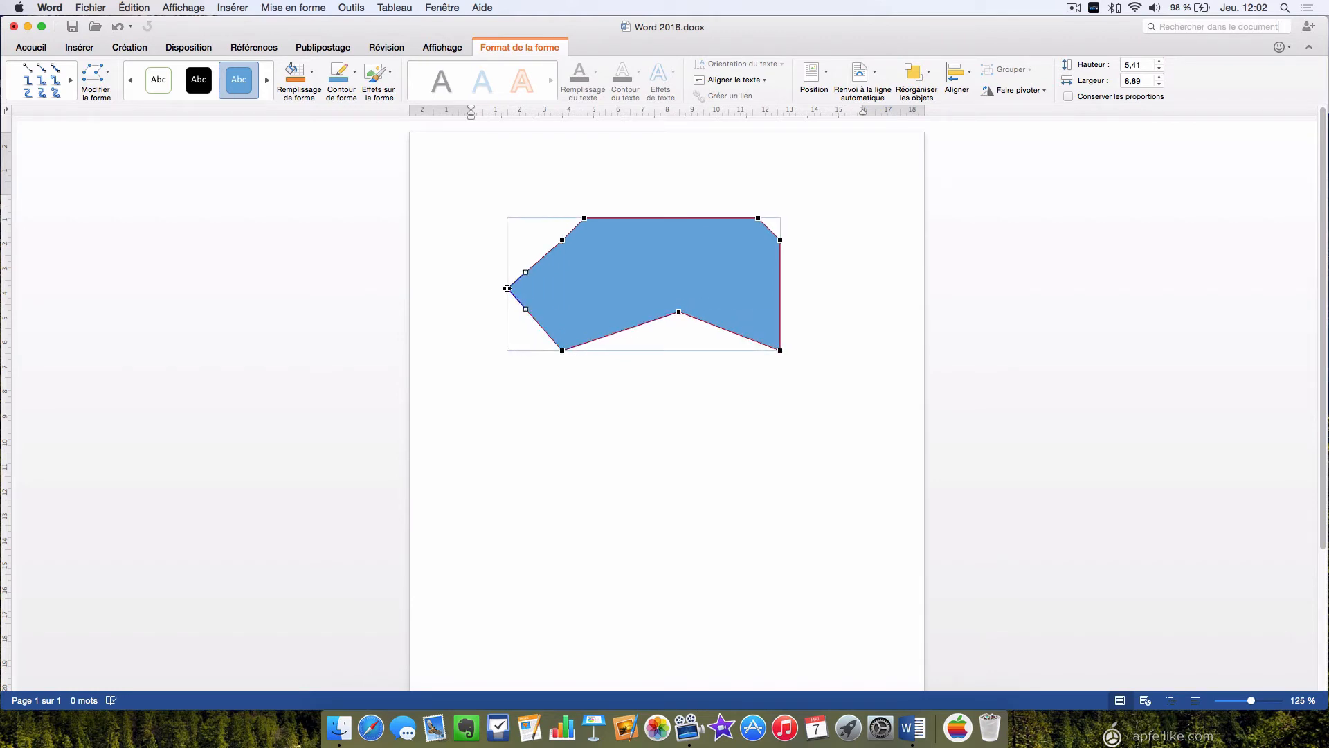
pyautogui.moveTo(561, 241); pyautogui.dragTo(594, 280)
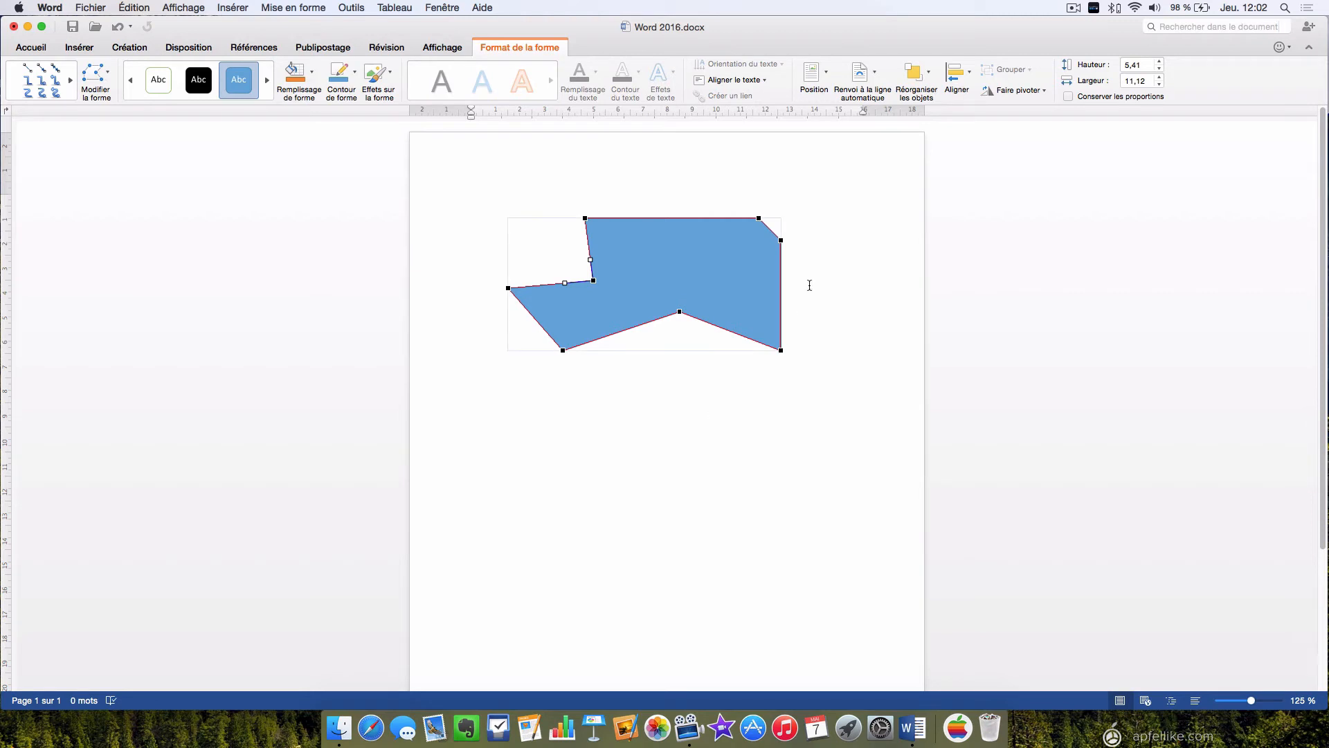
pyautogui.moveTo(781, 241); pyautogui.dragTo(849, 281)
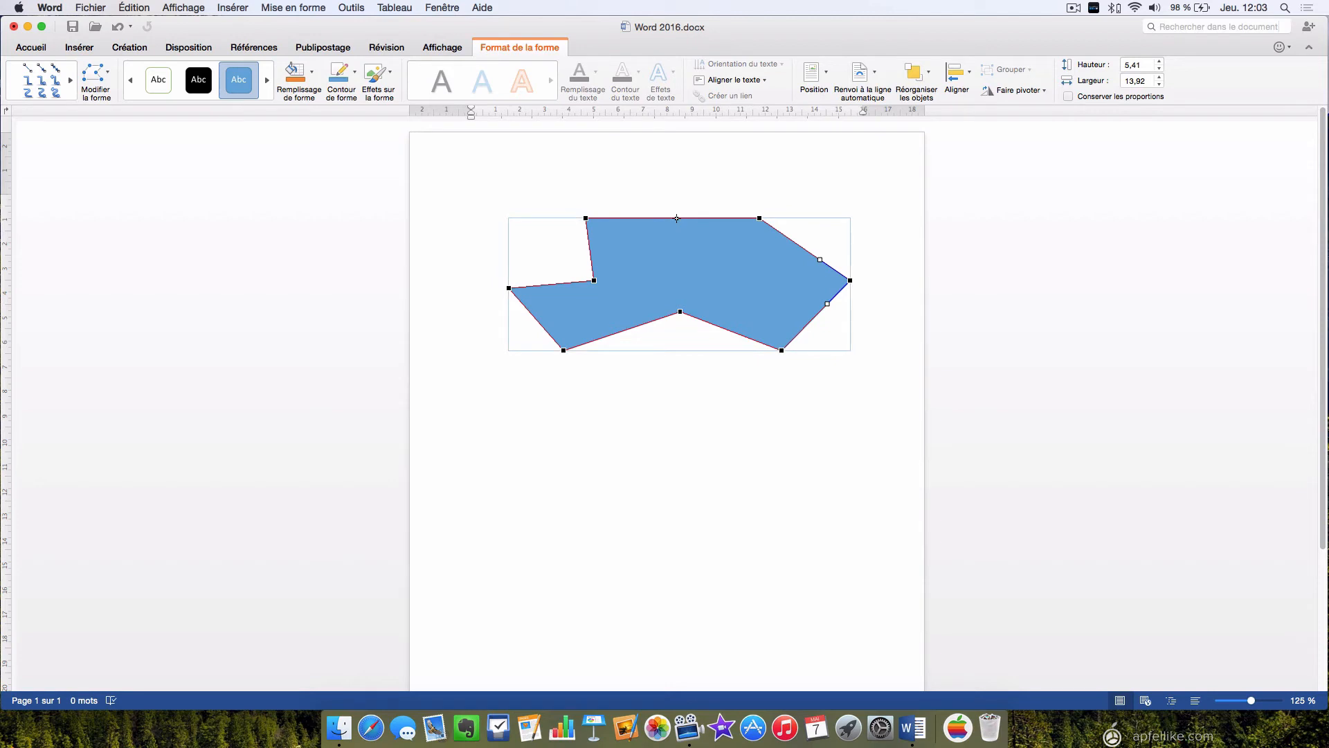
# Add a point in the middle of the shape's top edge, pull it down into the shape, and delete it.
pyautogui.moveTo(677, 218); pyautogui.dragTo(681, 275)
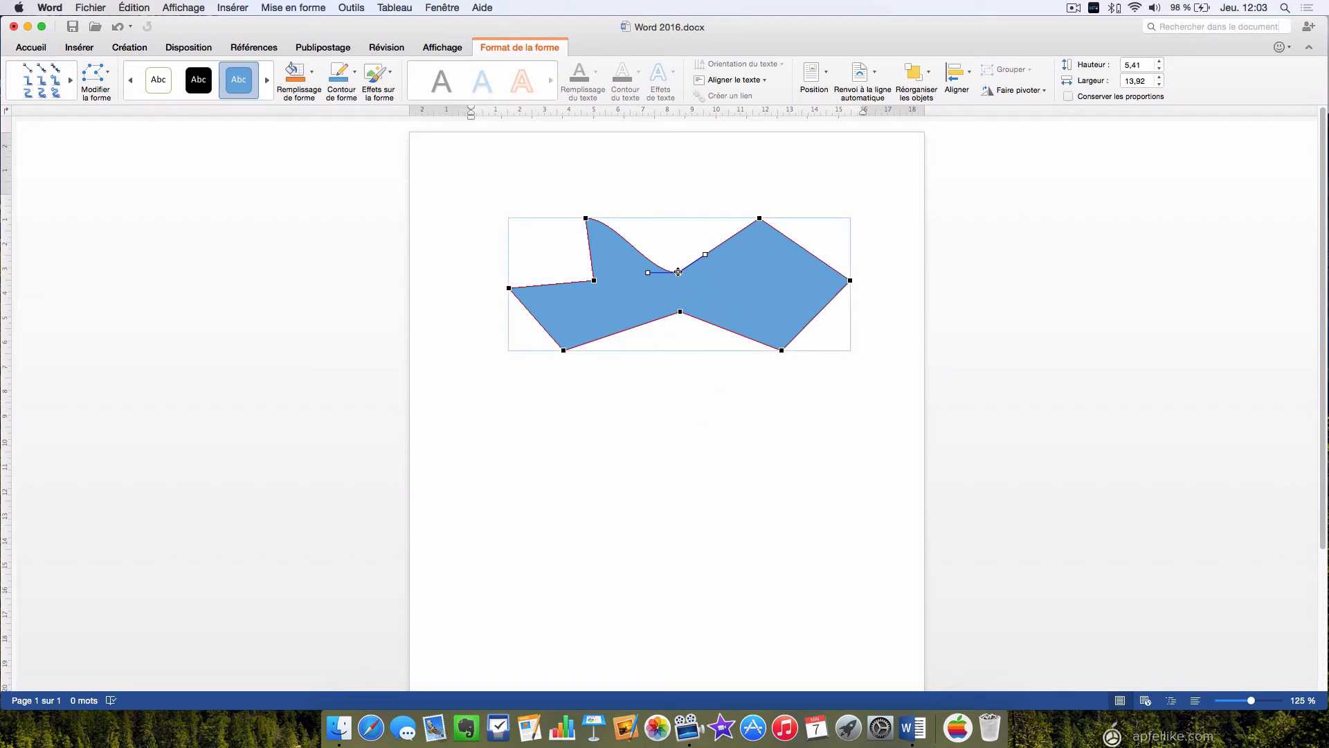
pyautogui.press('Delete')
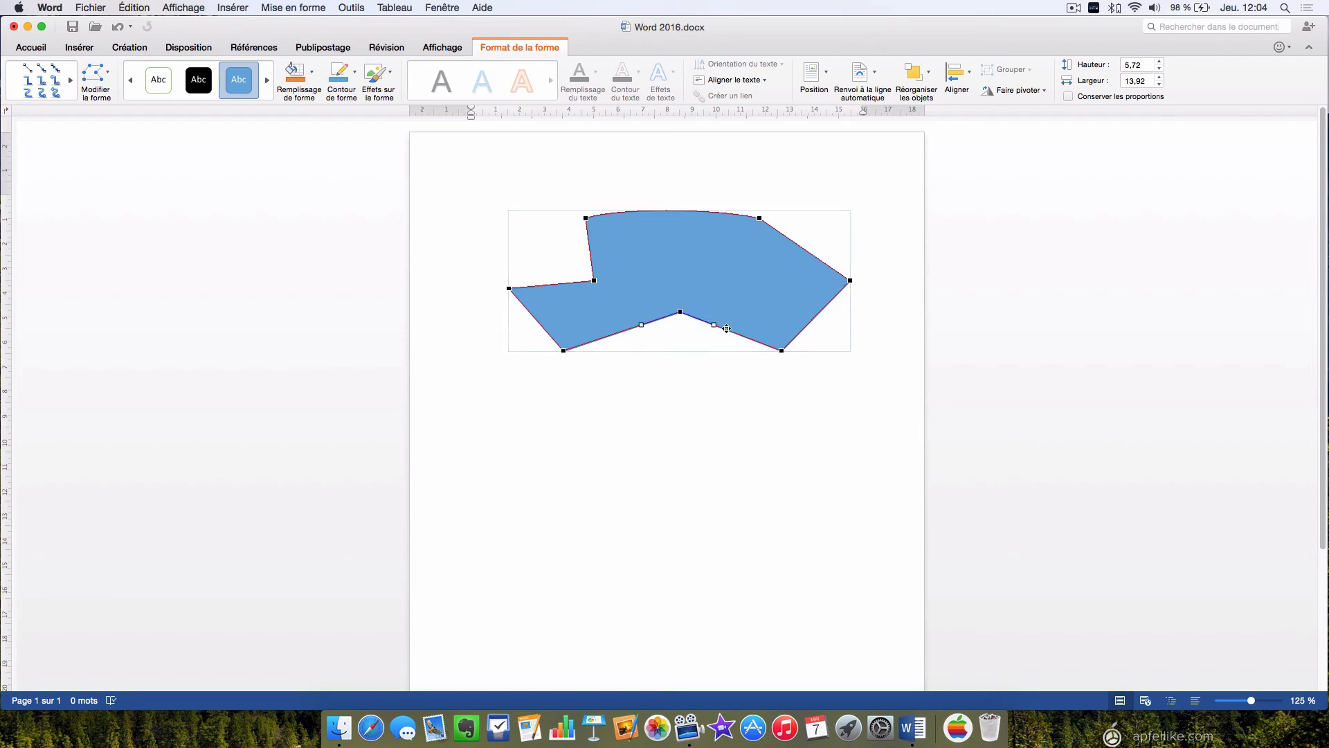
# Bend the edge between the bottom notch and the lower-right corner into a rounded downward lobe using both end points' curve handles.
pyautogui.click(780, 351)
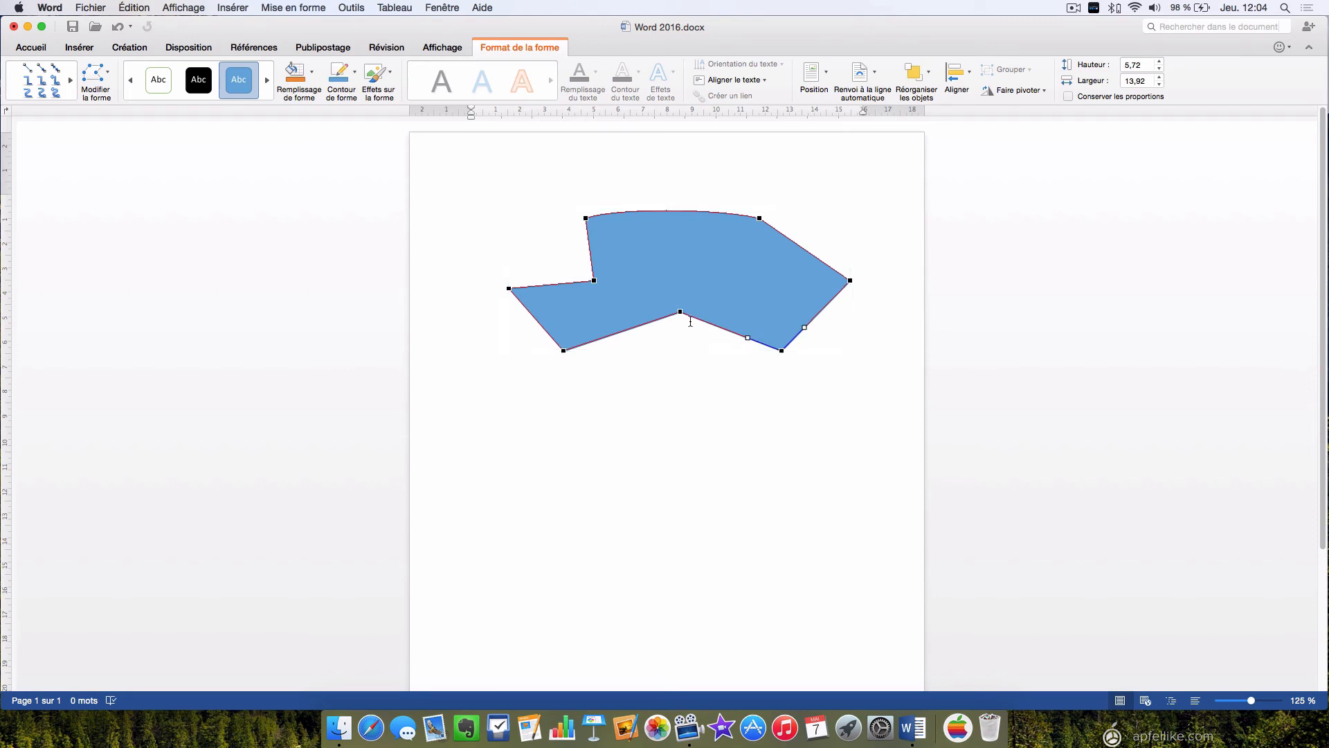
pyautogui.click(680, 312)
pyautogui.click(781, 350)
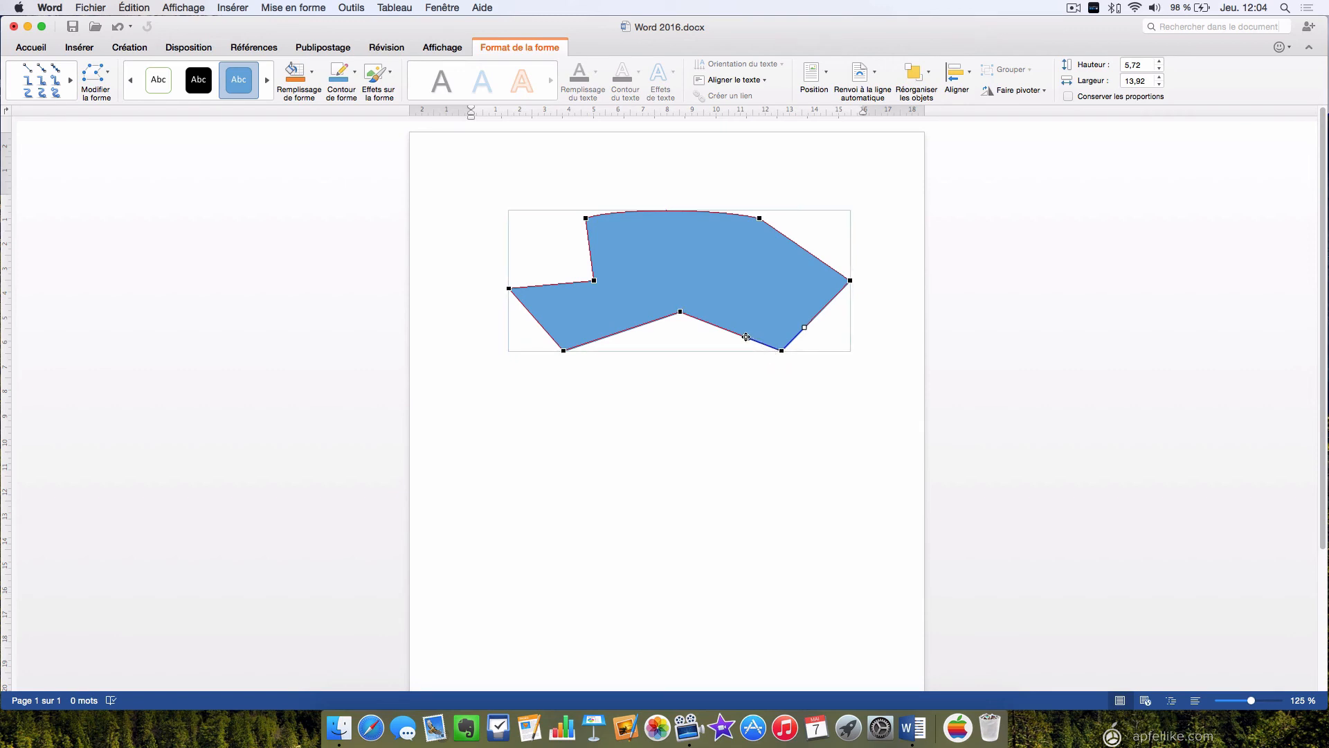
pyautogui.moveTo(747, 337); pyautogui.dragTo(698, 360)
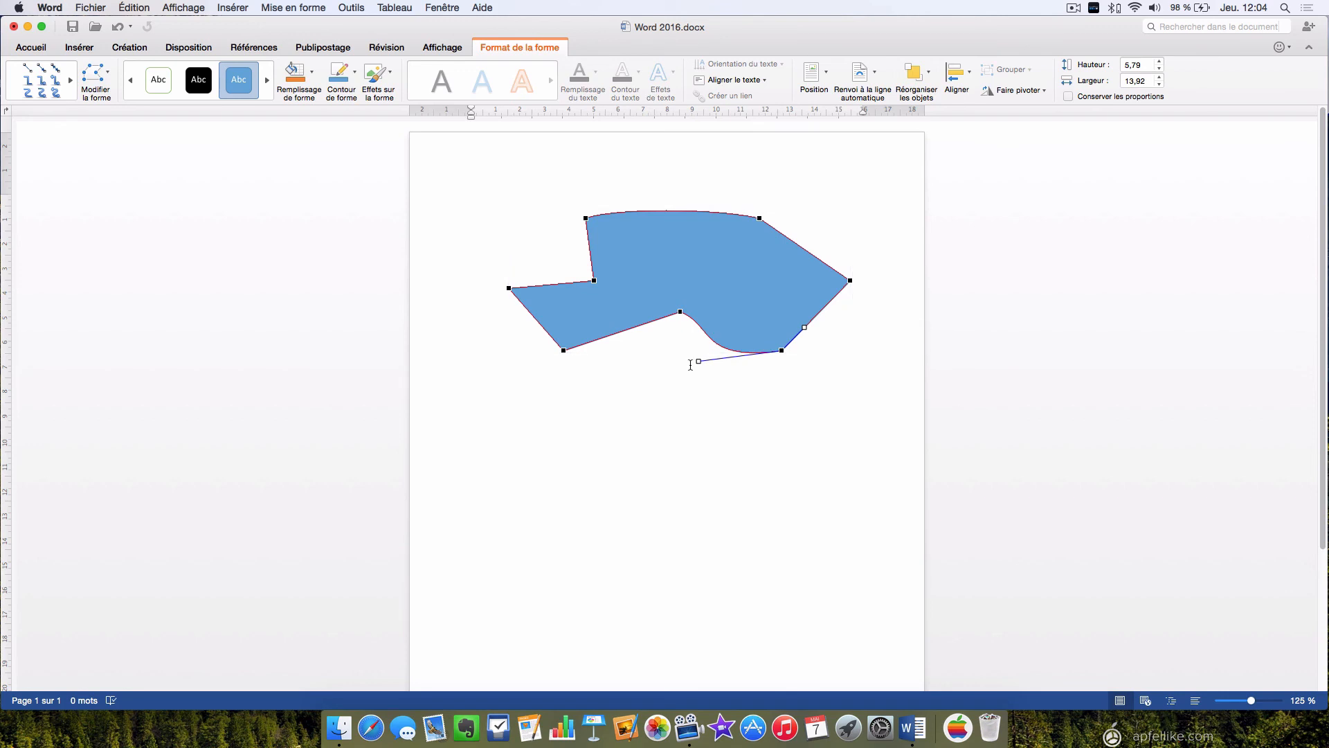
pyautogui.moveTo(699, 362); pyautogui.dragTo(640, 390)
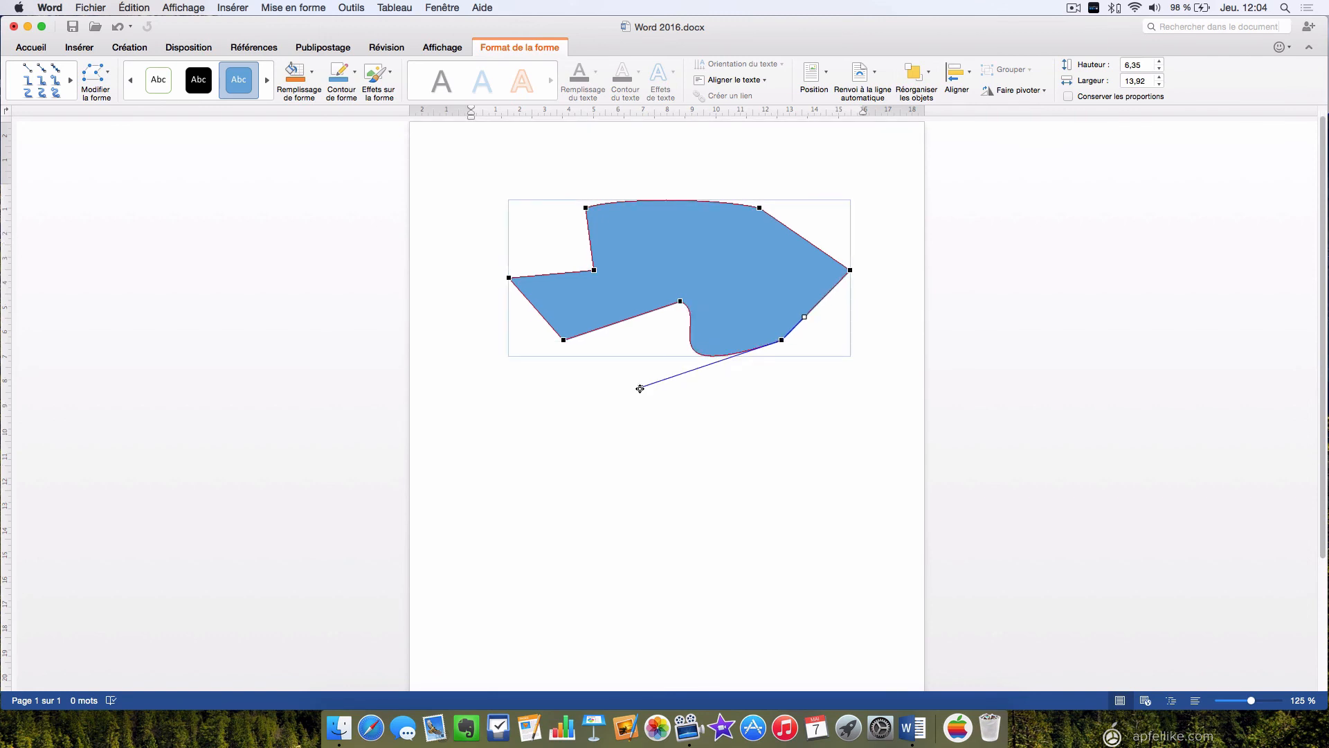
pyautogui.moveTo(640, 388); pyautogui.dragTo(729, 466)
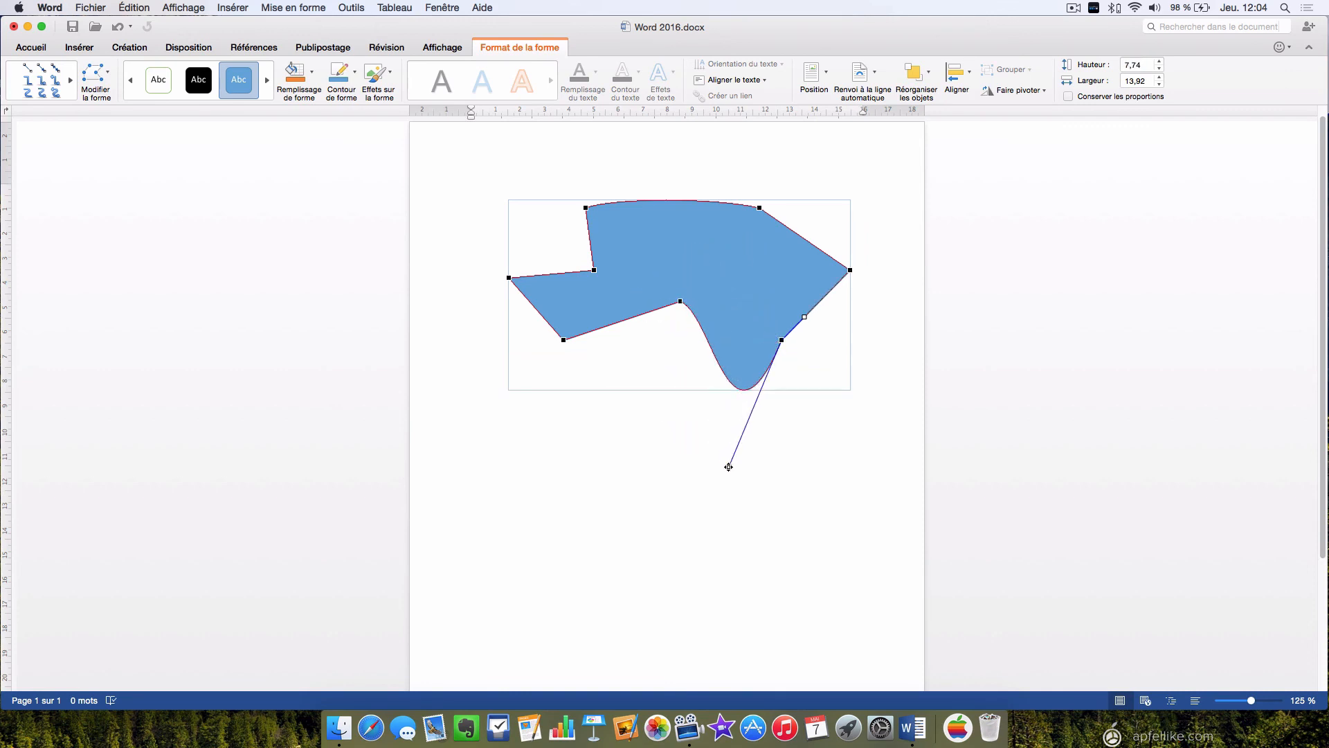
pyautogui.click(682, 301)
pyautogui.moveTo(714, 314); pyautogui.dragTo(621, 381)
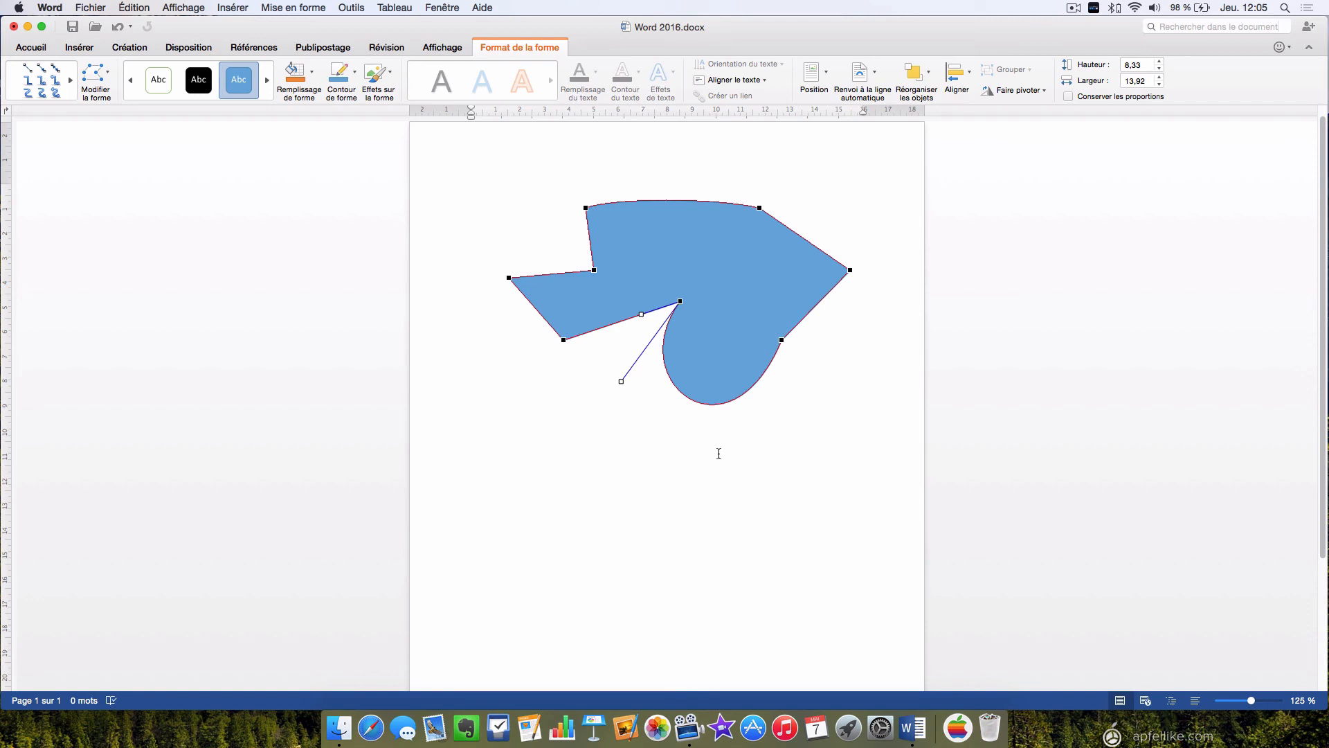
# Add a point on the upper-right slanted edge, pull it outward, and delete the point at the right end of the top edge.
pyautogui.moveTo(803, 239); pyautogui.dragTo(834, 199)
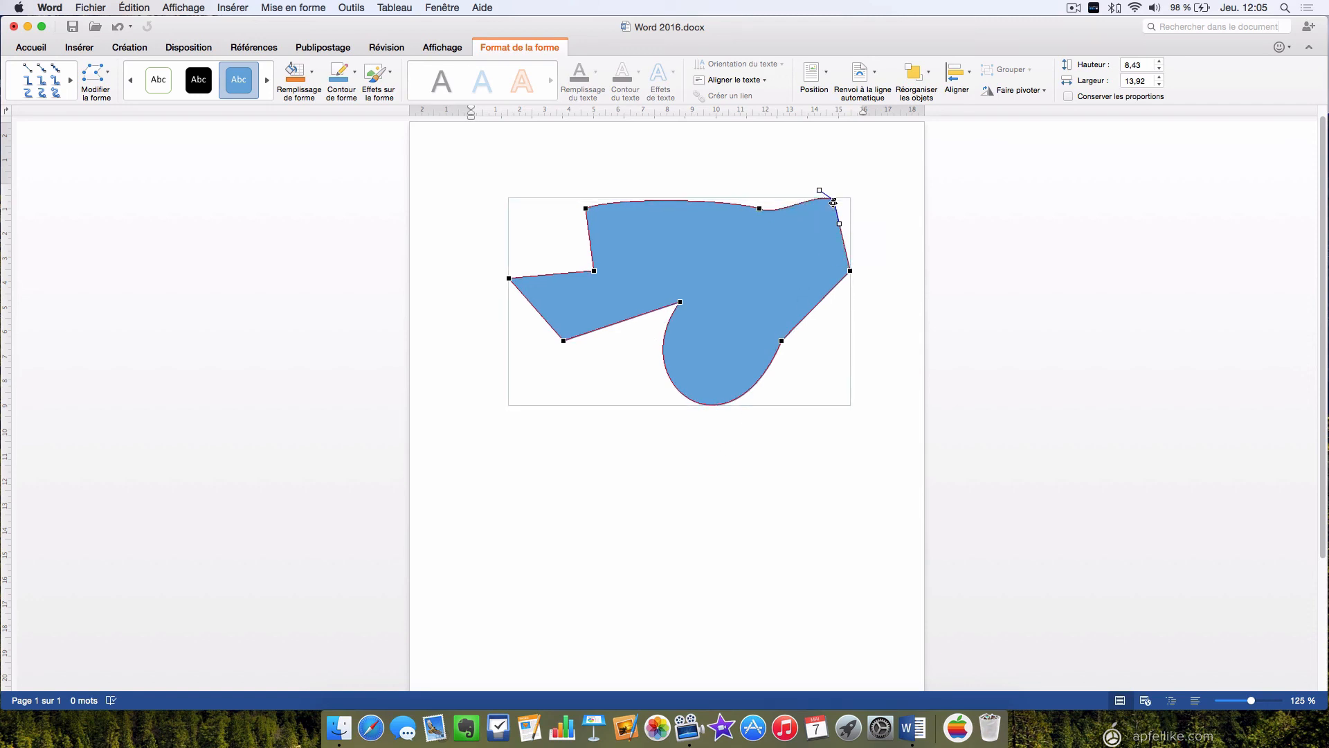
pyautogui.keyDown('alt'); pyautogui.keyDown('super'); pyautogui.click(757, 208); pyautogui.keyUp('super'); pyautogui.keyUp('alt')
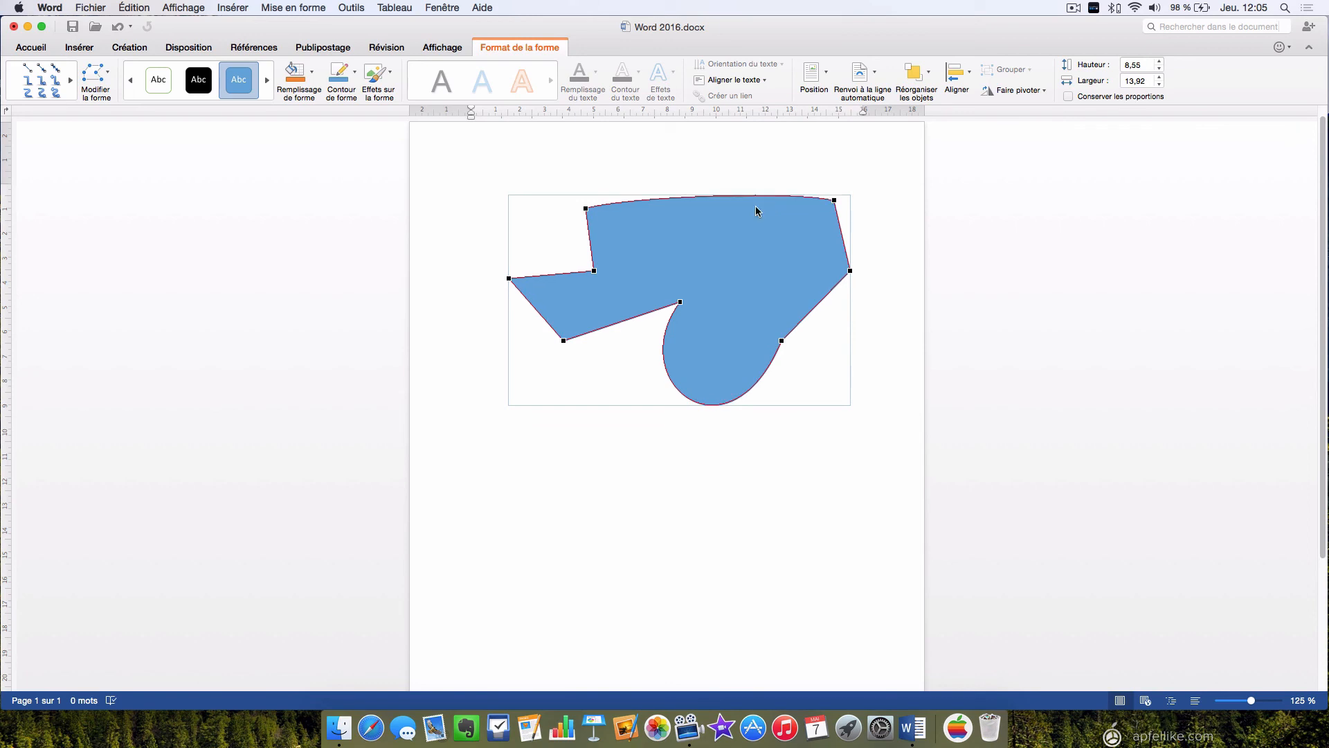
# Swing the notch point's curve handle up into the shape so the lobe's edge first arches upward and then dips down.
pyautogui.click(680, 301)
pyautogui.moveTo(621, 382); pyautogui.dragTo(718, 222)
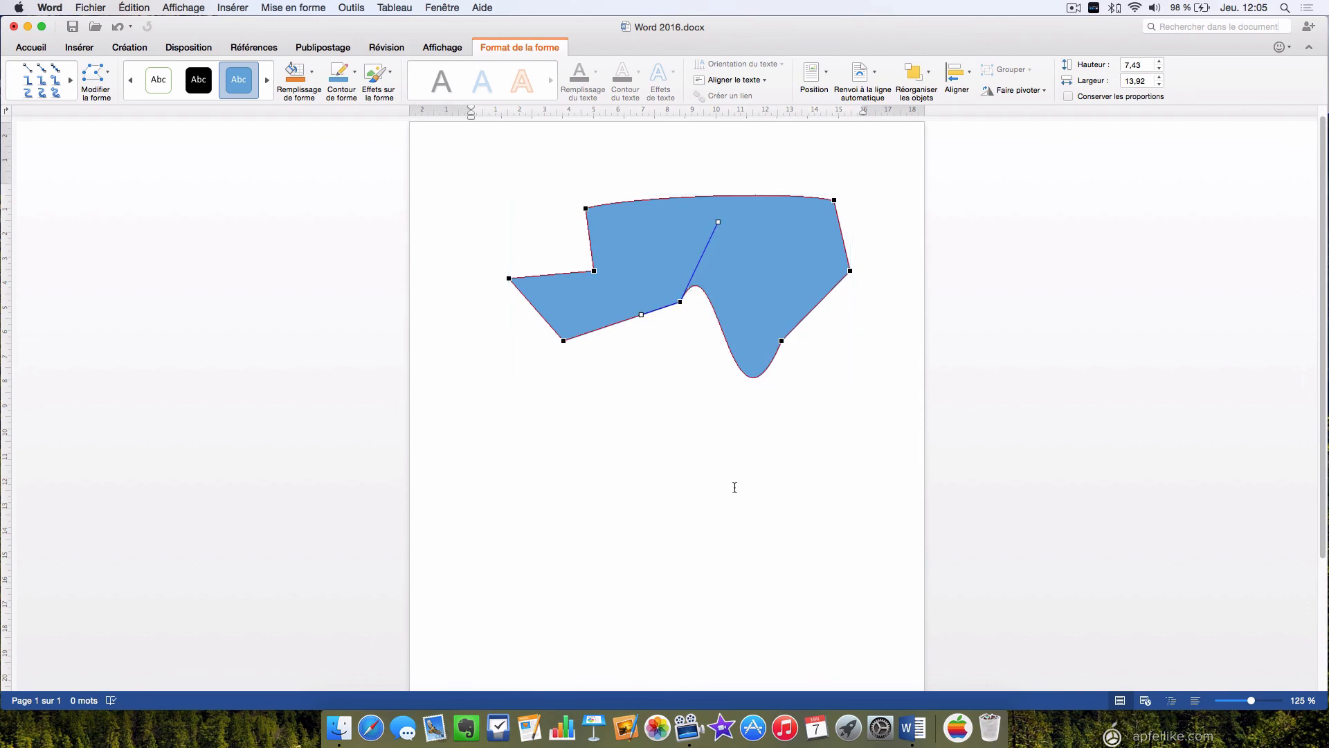